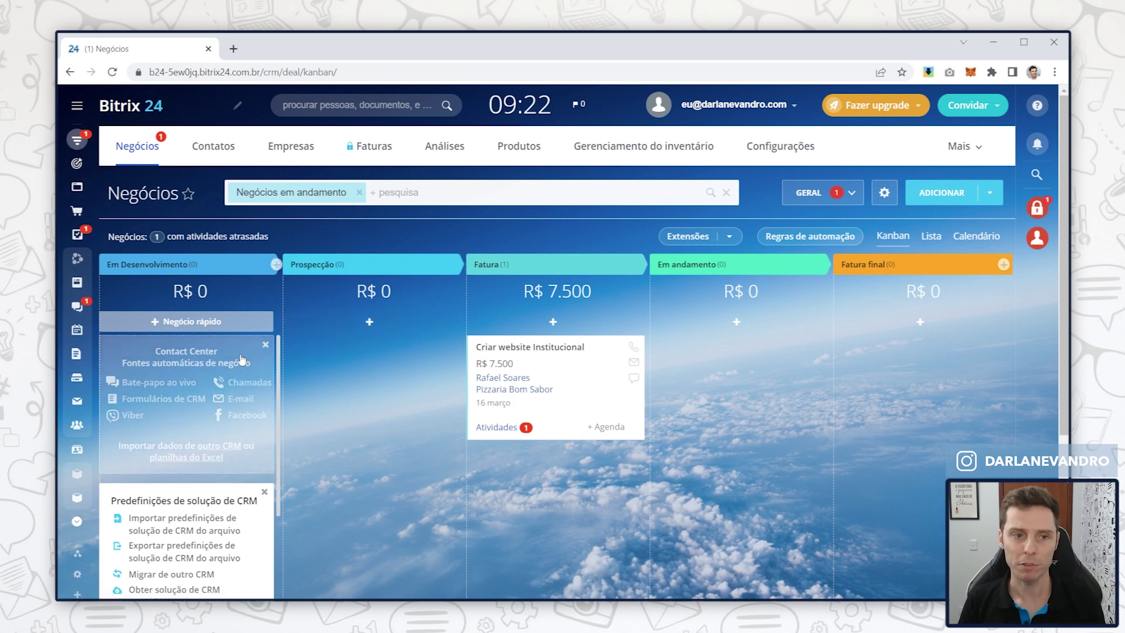
# - Move the "Criar website Institucional" deal from the Fatura stage to the Prospecção stage of the kanban
pyautogui.scroll(-1, 275, 472)
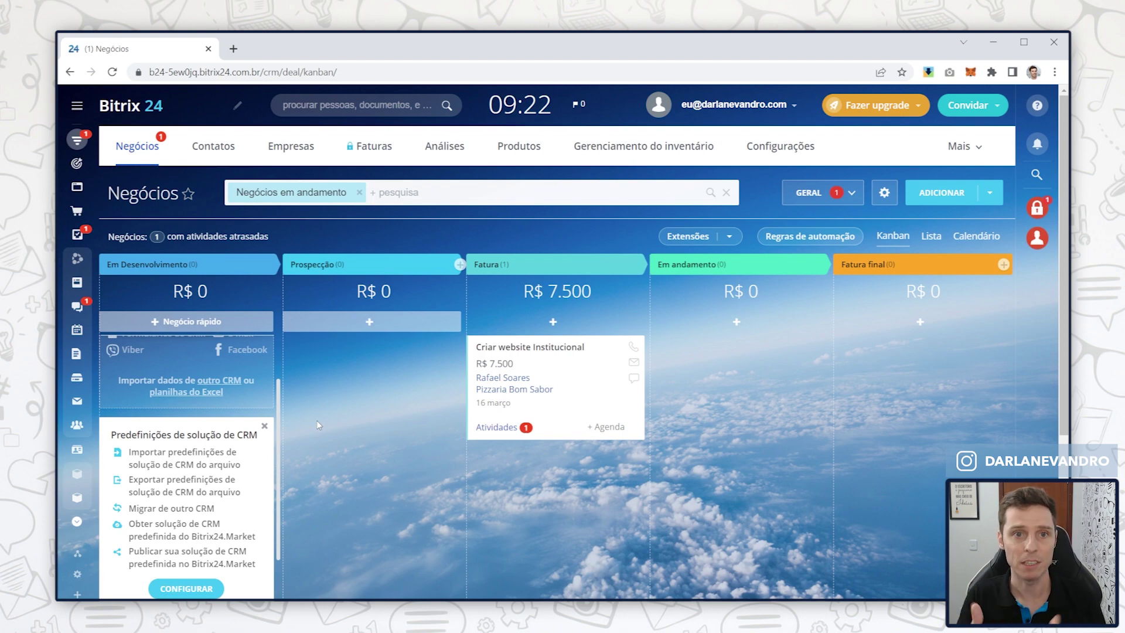
pyautogui.moveTo(535, 354); pyautogui.dragTo(306, 364)
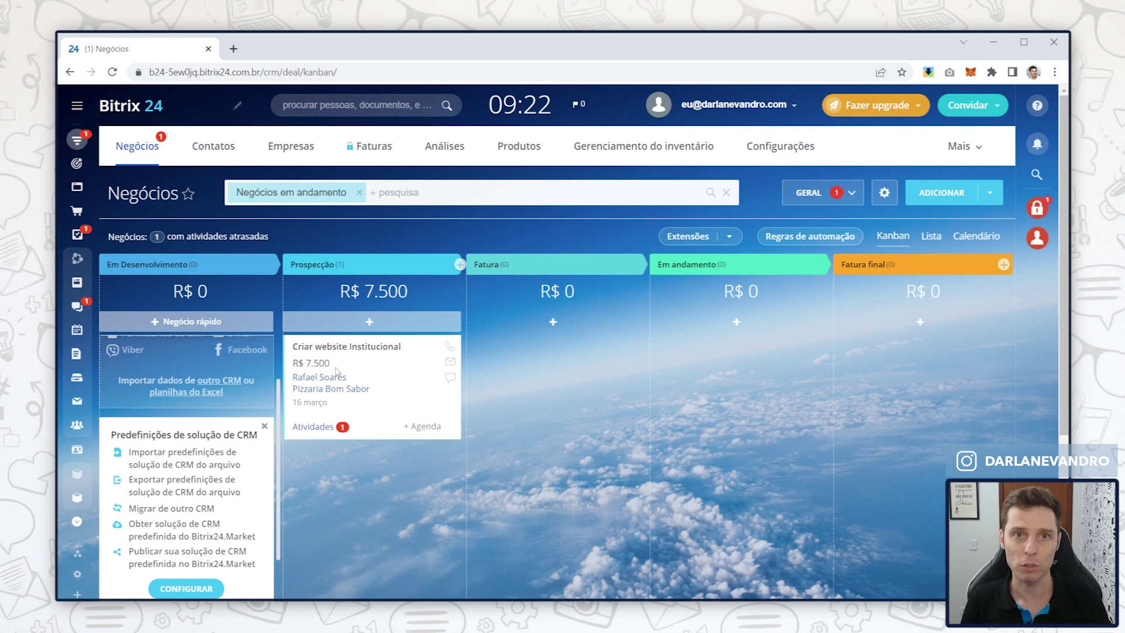
# - Open the Scrum section within Tarefas e Projetos
pyautogui.moveTo(79, 142)
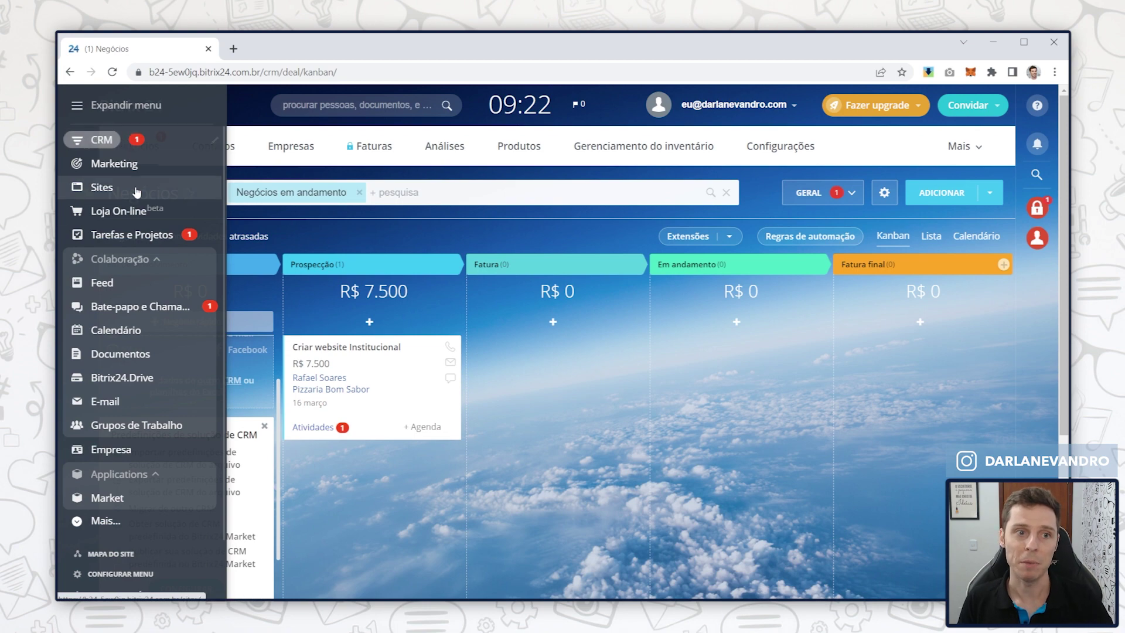
pyautogui.click(135, 237)
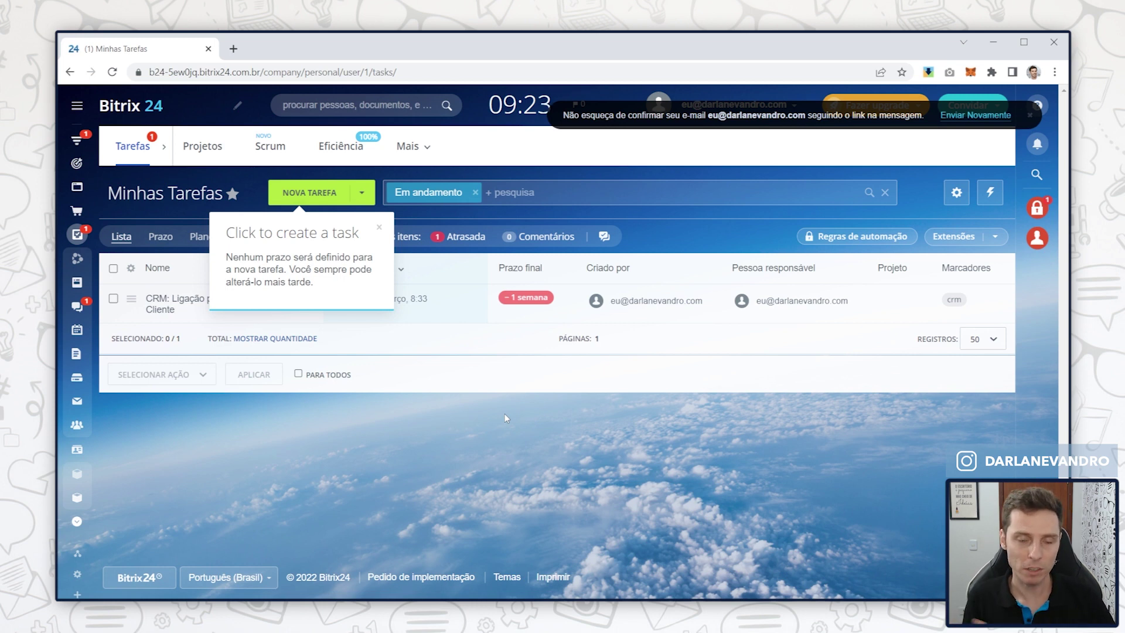
pyautogui.click(504, 413)
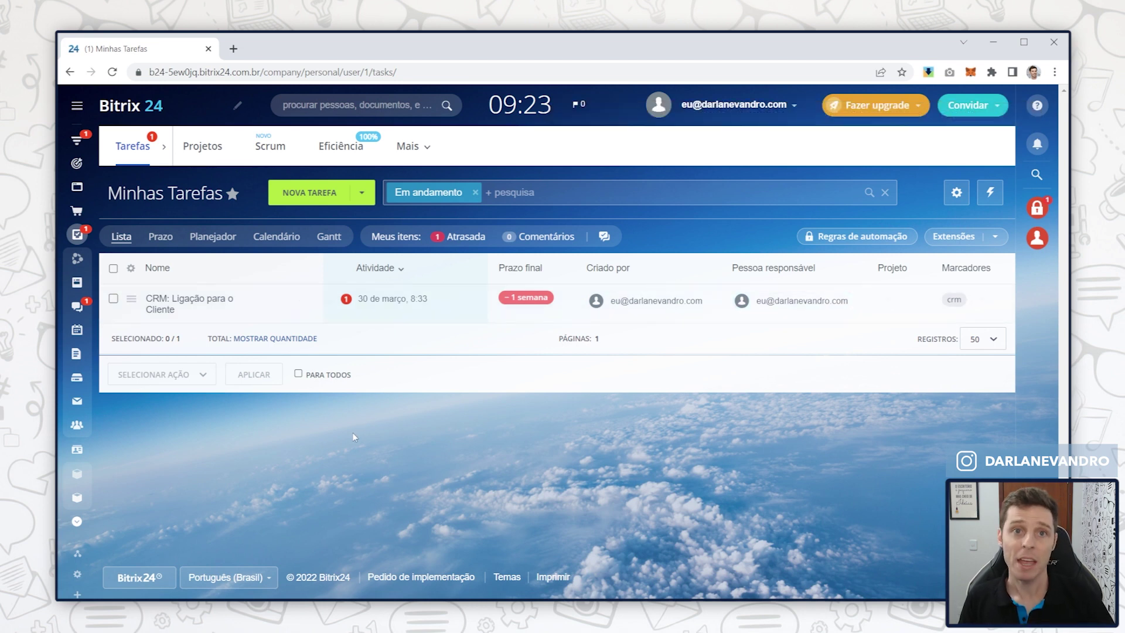
pyautogui.click(278, 147)
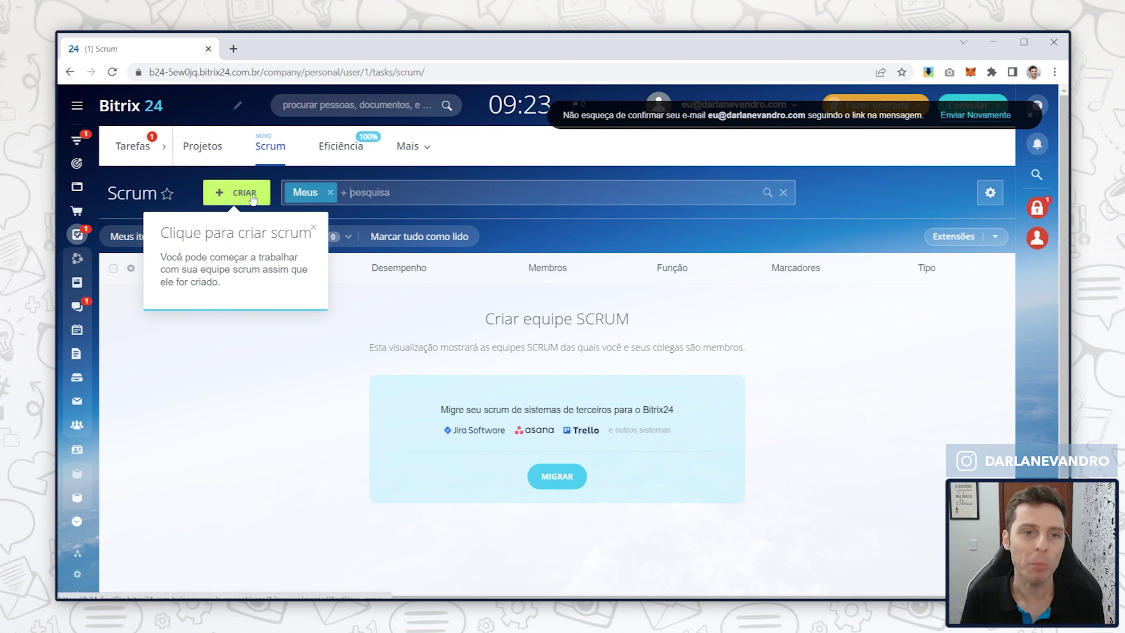
# - Start a new Scrum team named "Equipe 1 Criação Website" with the red people icon and the default visual theme
pyautogui.click(248, 195)
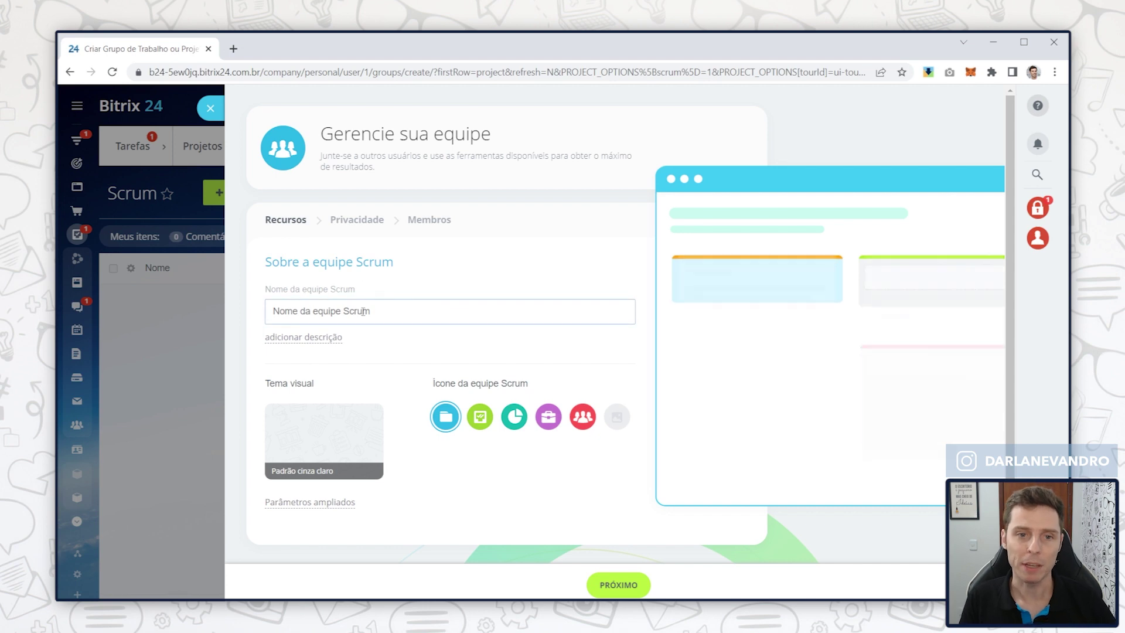
pyautogui.click(363, 311)
pyautogui.write('Equipe 1 Criação Website')
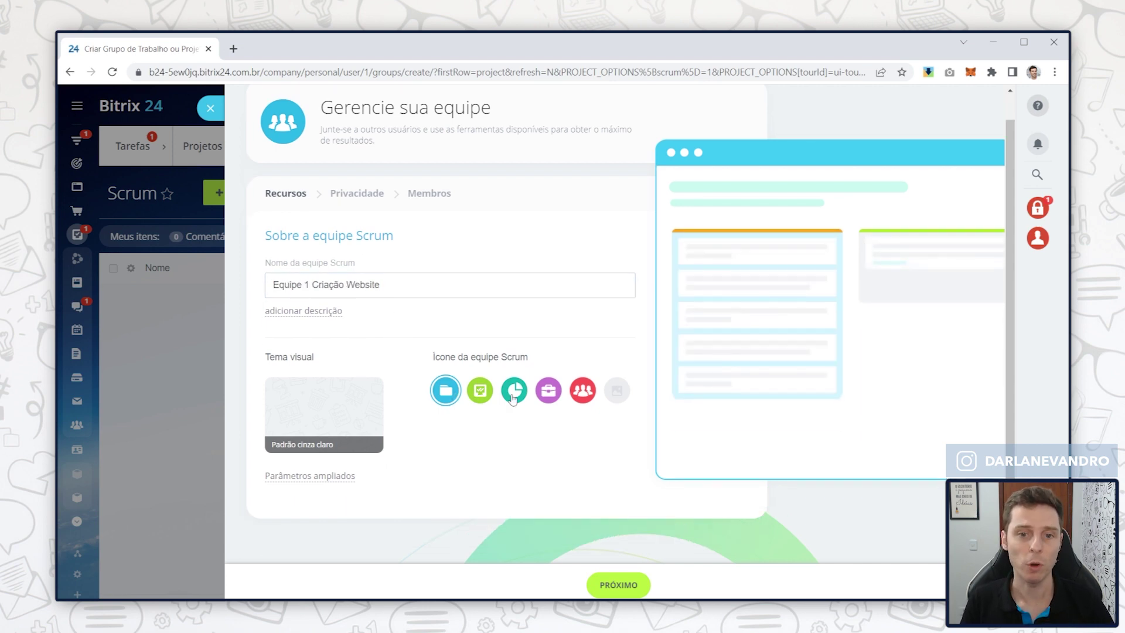
pyautogui.click(548, 390)
pyautogui.click(583, 390)
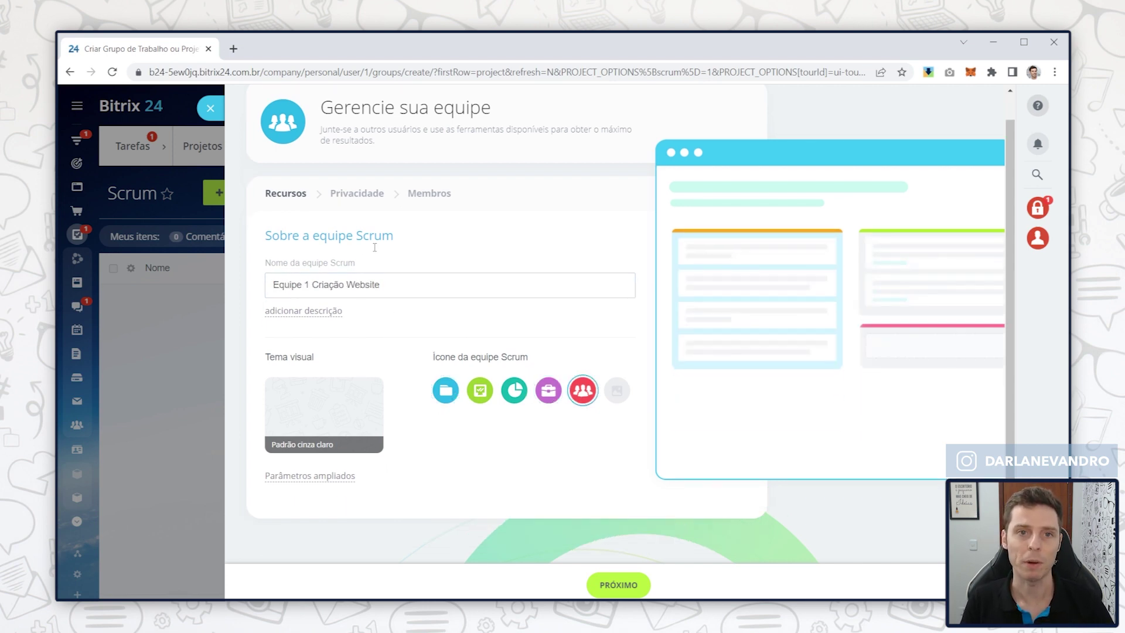
pyautogui.moveTo(293, 404)
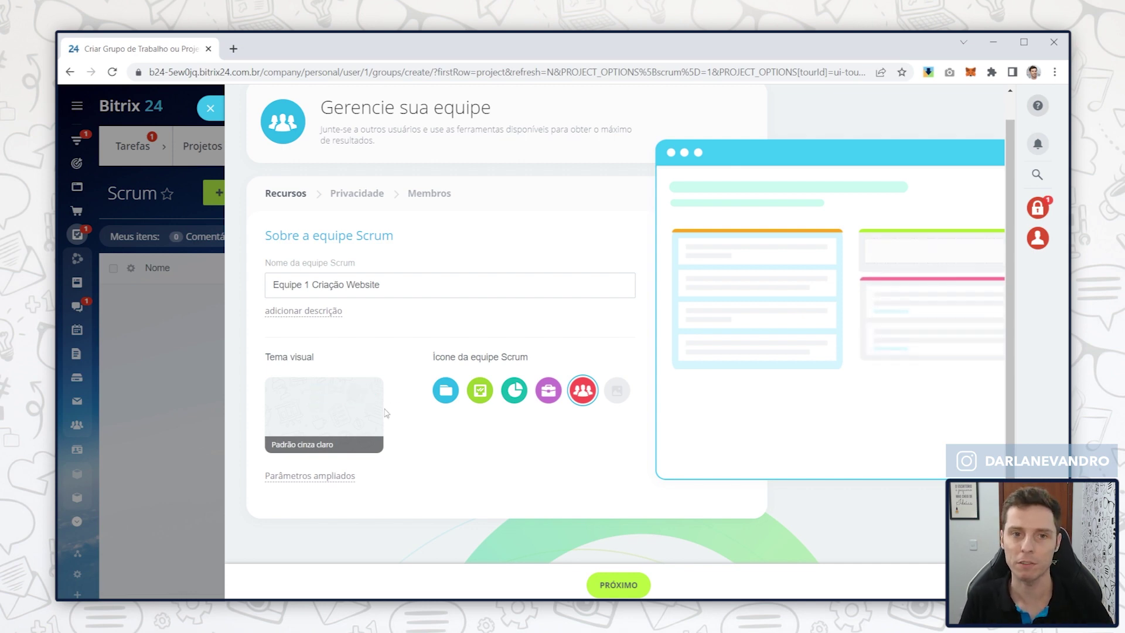
pyautogui.click(620, 579)
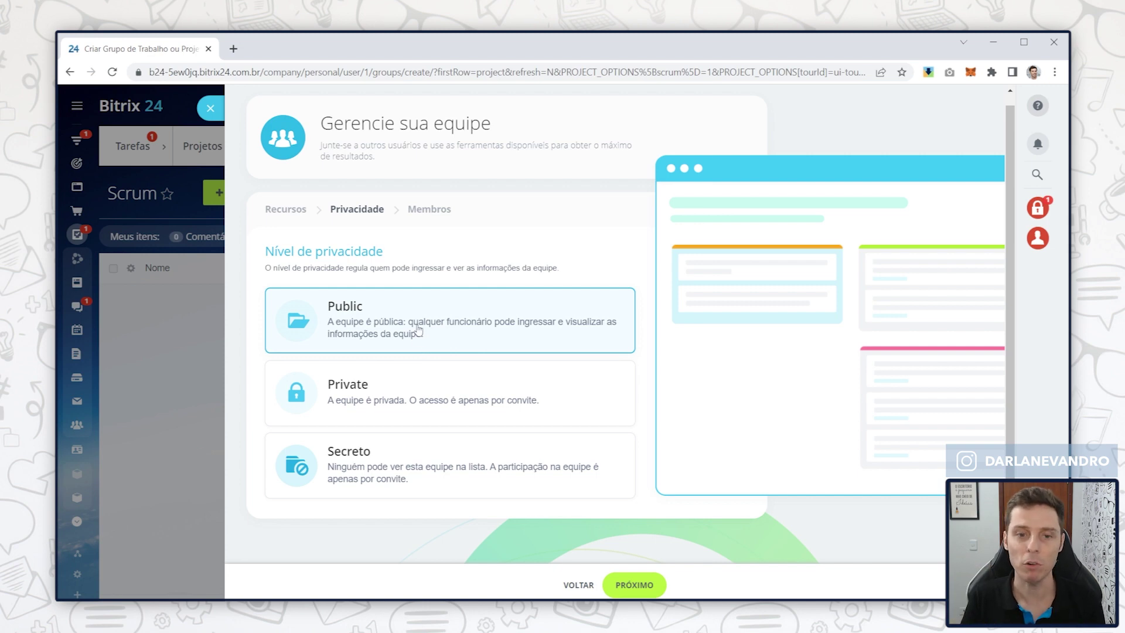
# - Keep the team's privacy level Public and create the team with only the default product owner assigned
pyautogui.click(638, 587)
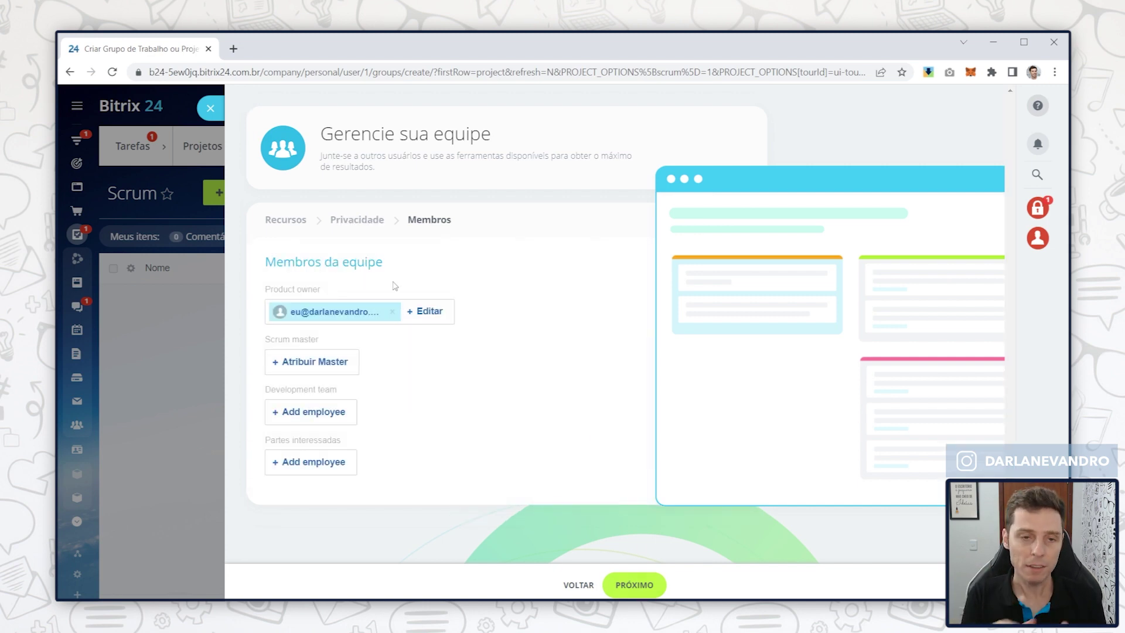
pyautogui.moveTo(265, 289); pyautogui.dragTo(328, 290)
pyautogui.click(338, 294)
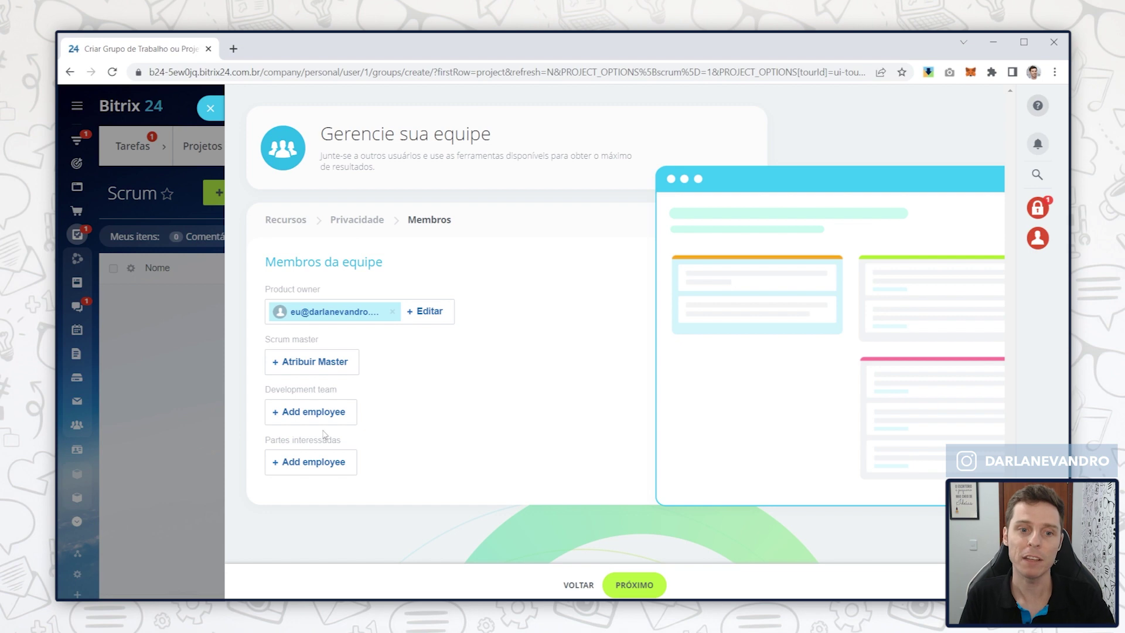
pyautogui.click(319, 363)
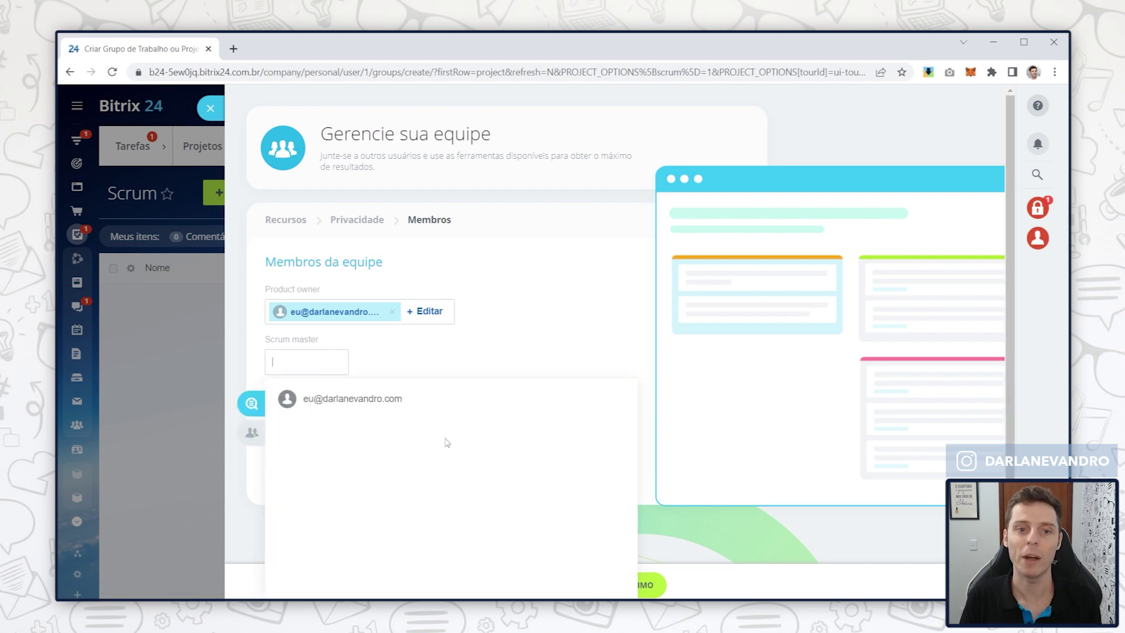
pyautogui.click(349, 408)
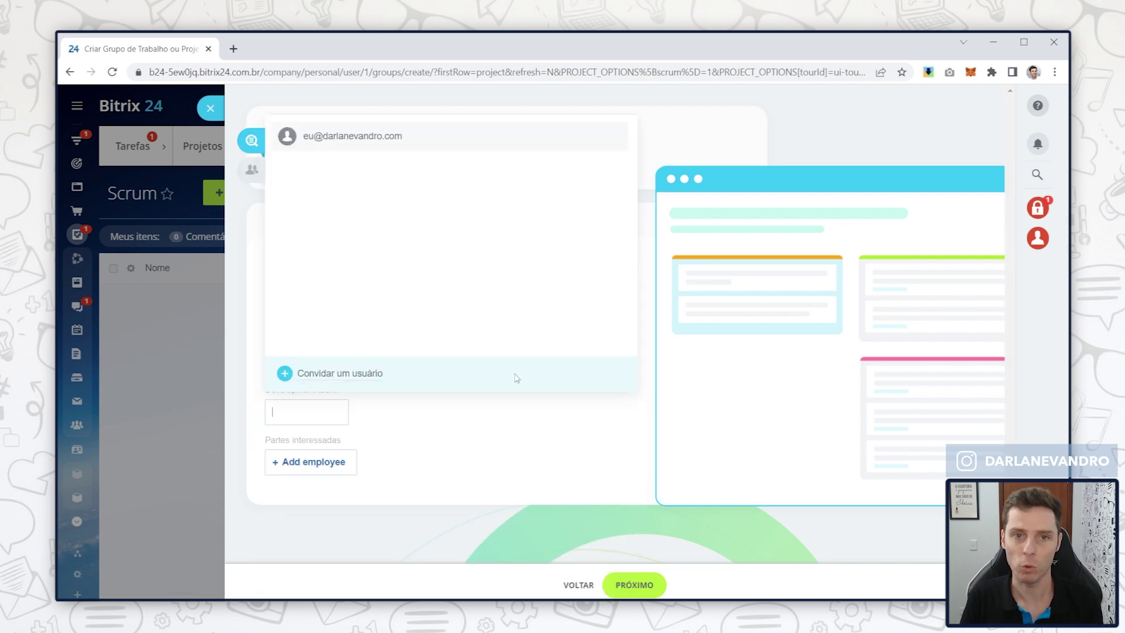
pyautogui.click(453, 433)
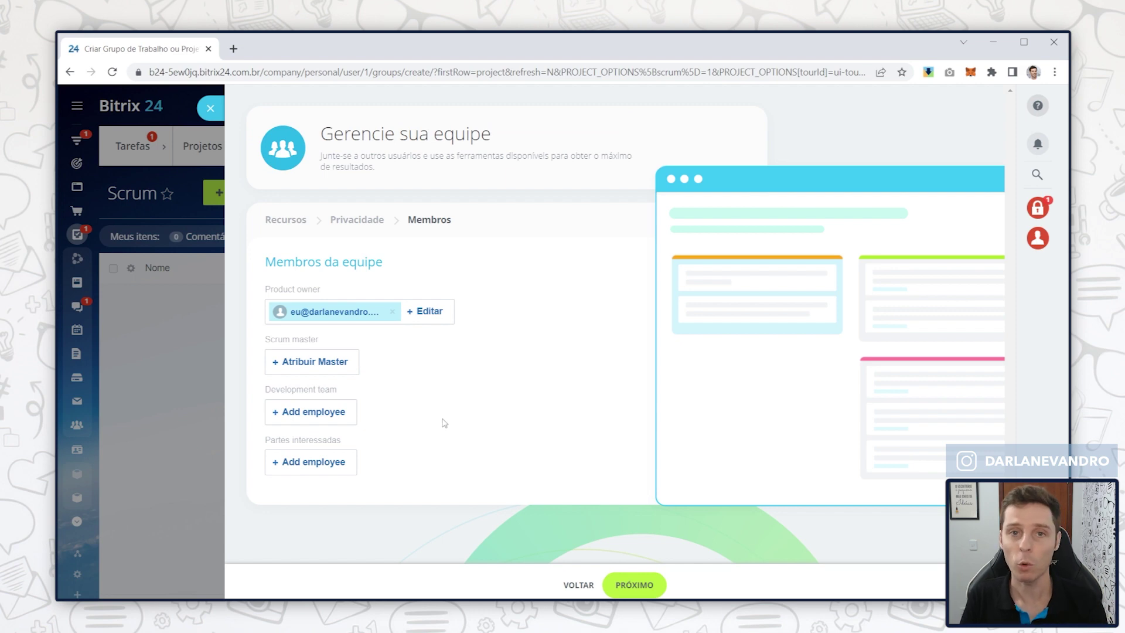
pyautogui.click(634, 585)
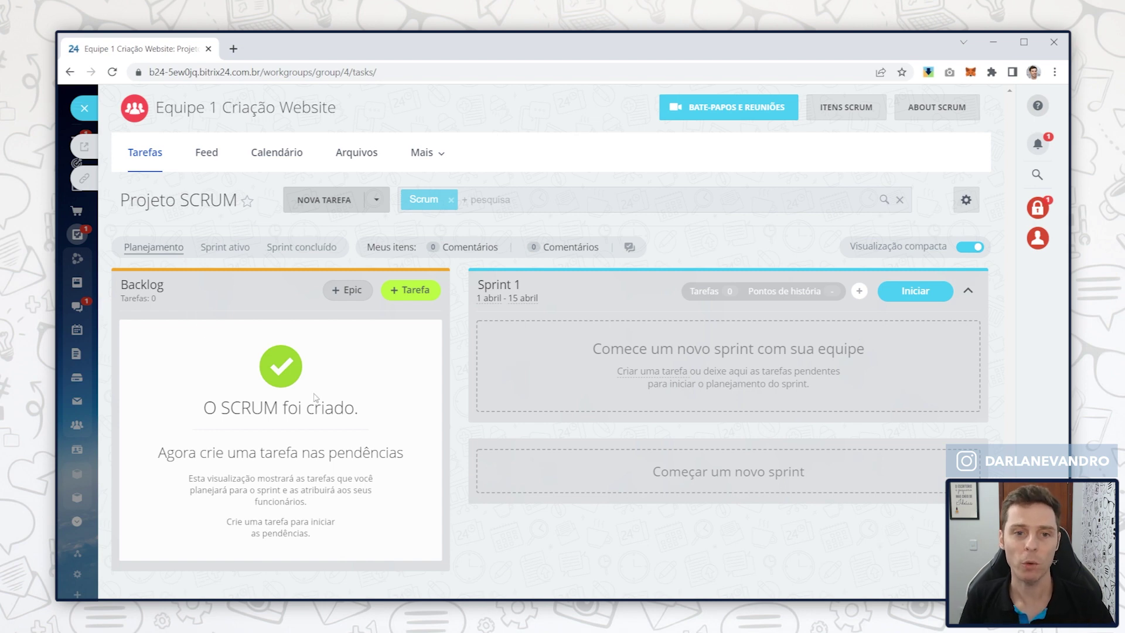
# - Add Tafefa 1, Tarefa 2, Tarefa 3 and Tarefa 4 to the backlog and move Tafefa 1 into Sprint 1
pyautogui.click(417, 296)
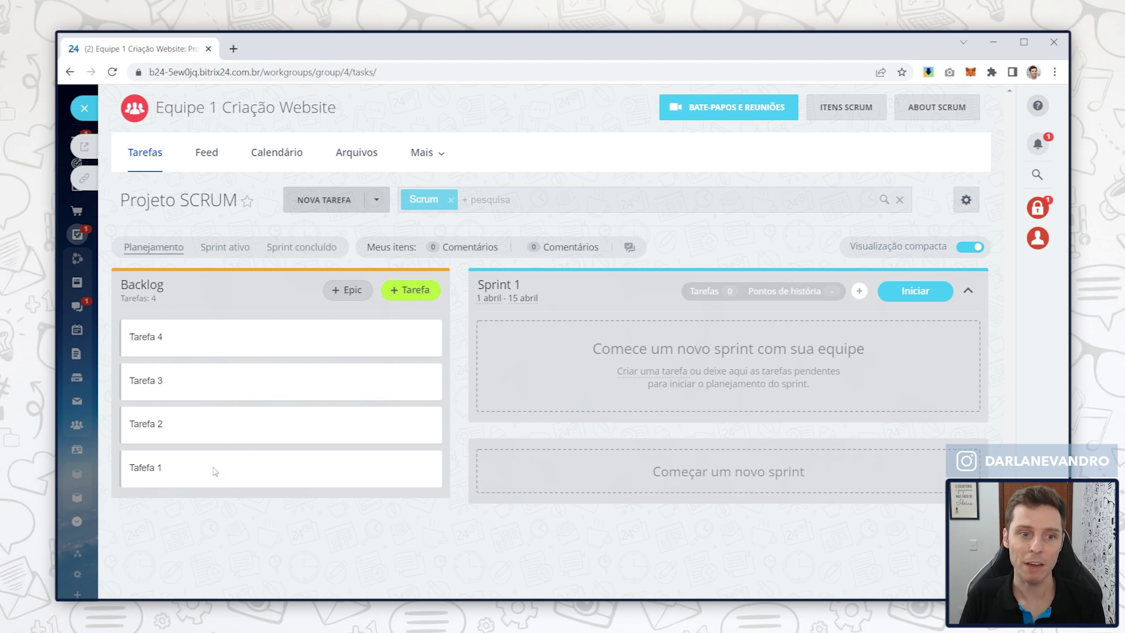
pyautogui.moveTo(244, 463); pyautogui.dragTo(610, 351)
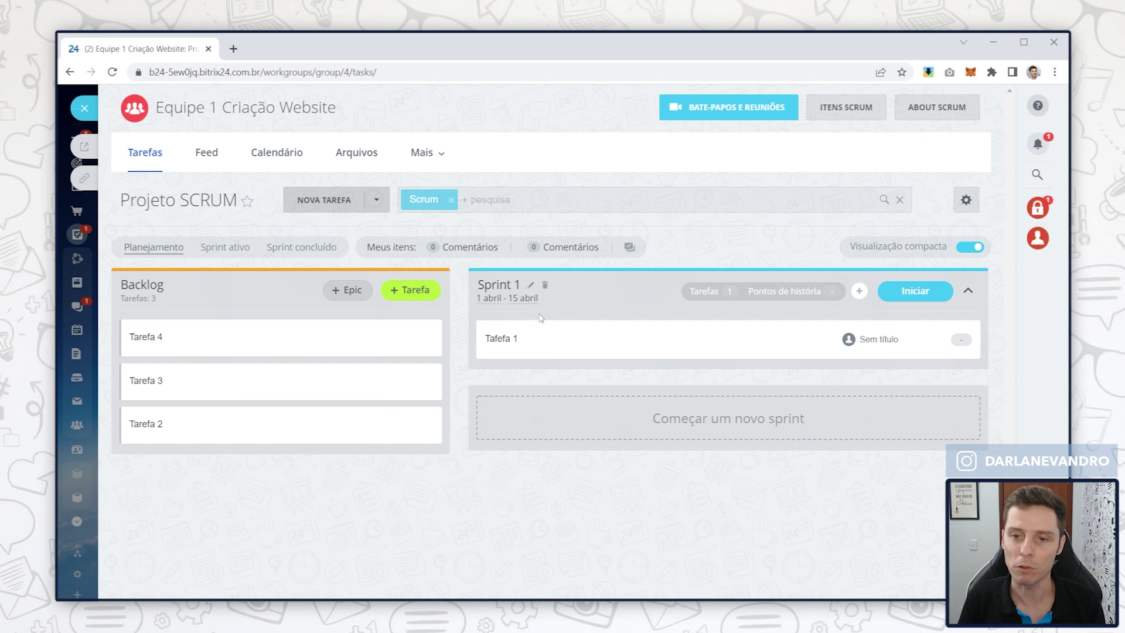
# - Create a second sprint and move Tarefa 3 from the backlog into Sprint 1
pyautogui.click(710, 427)
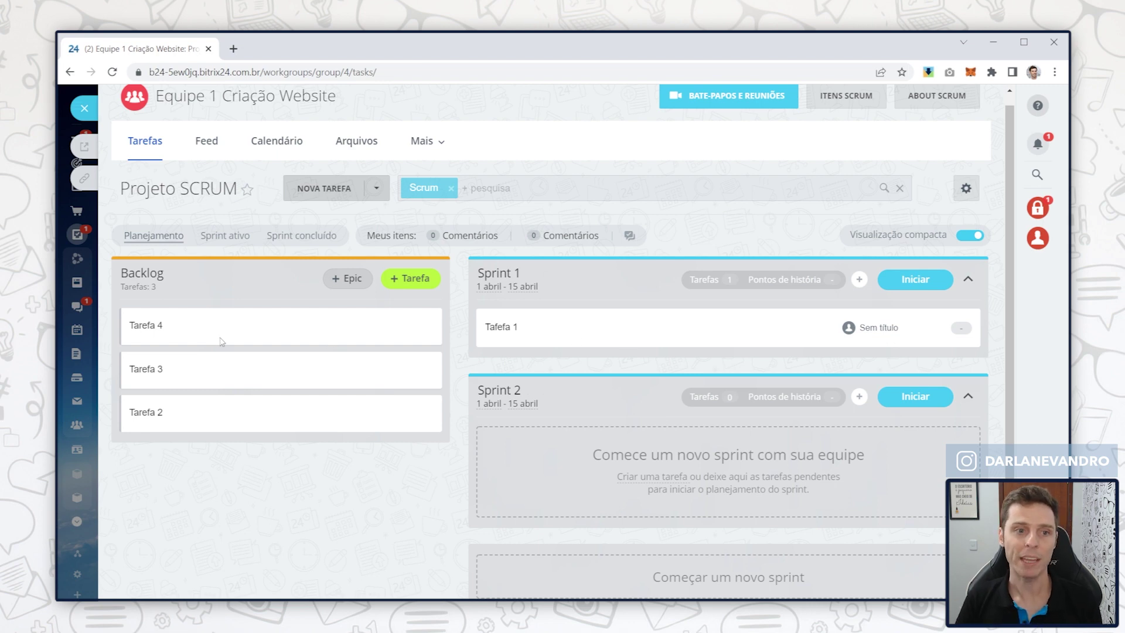
pyautogui.moveTo(178, 378); pyautogui.dragTo(542, 356)
# - Set the story points in Sprint 1 to 10 for Tafefa 1 and 8 for Tarefa 3
pyautogui.click(961, 328)
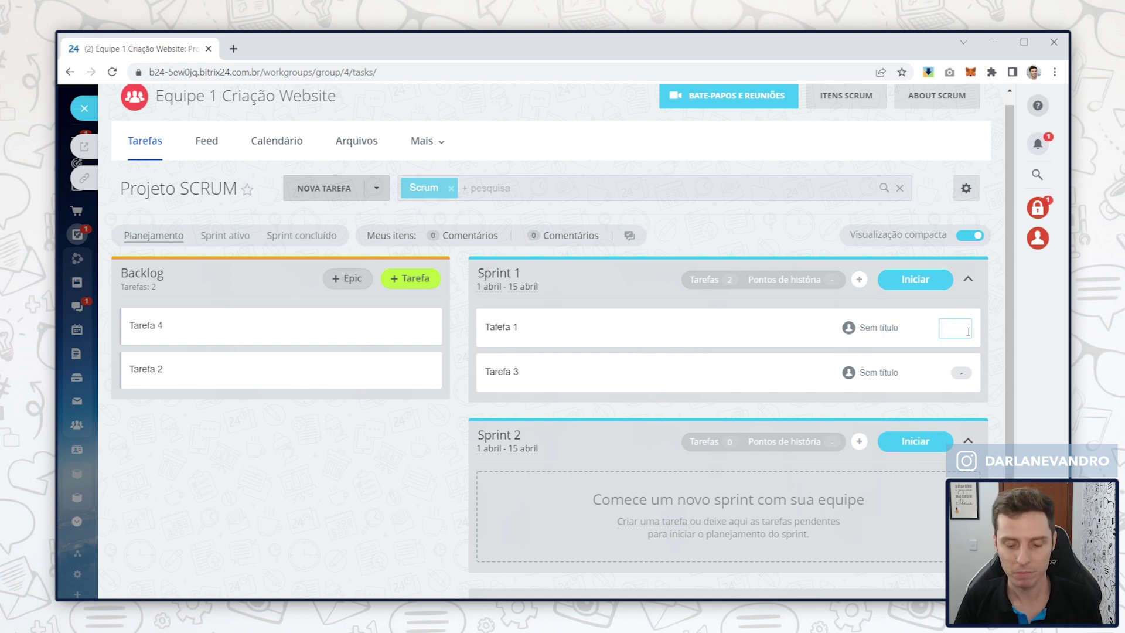
pyautogui.write('10')
pyautogui.press('Return')
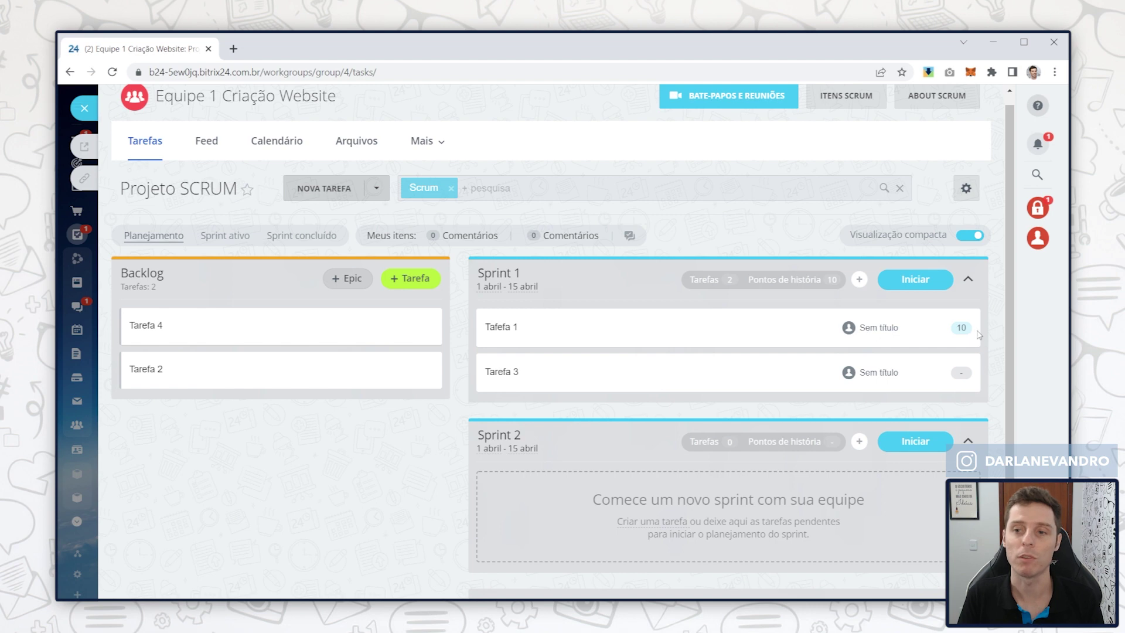
pyautogui.click(961, 374)
pyautogui.write('8')
pyautogui.press('Return')
pyautogui.scroll(-1, 579, 334)
pyautogui.scroll(1, 579, 335)
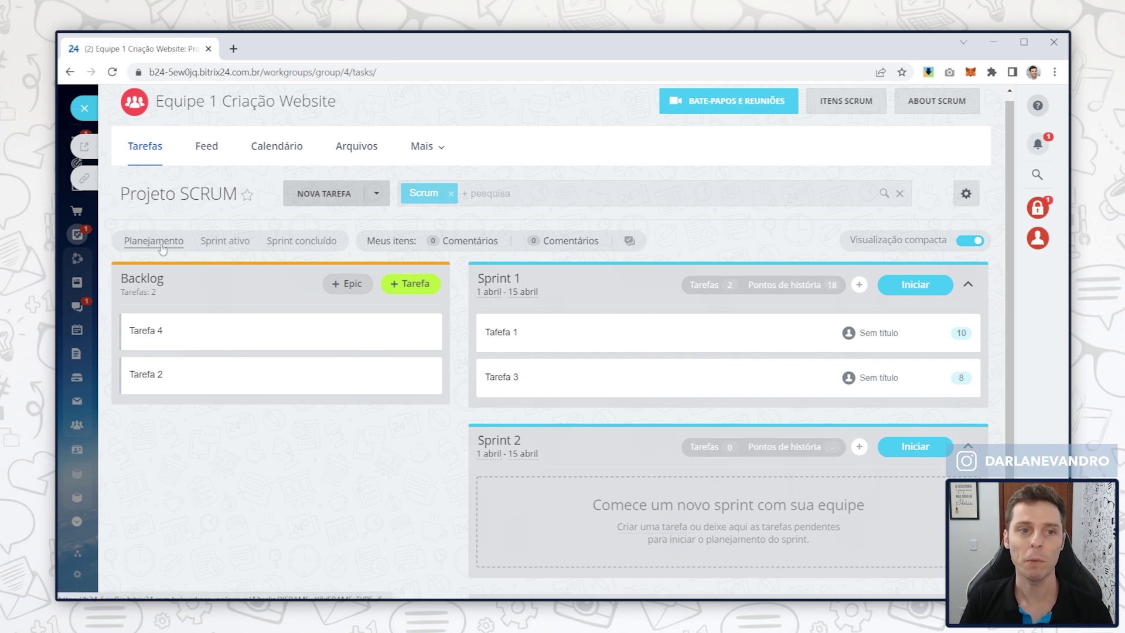
# - Check the active and completed sprint views, then return to the sprint planning view
pyautogui.click(231, 246)
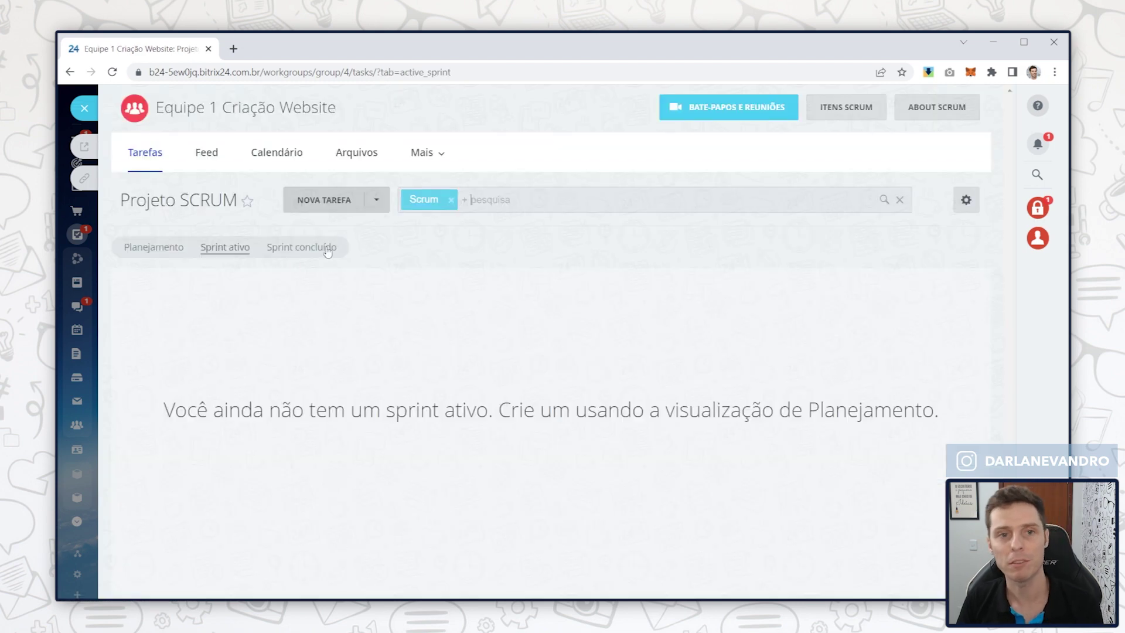
pyautogui.click(299, 251)
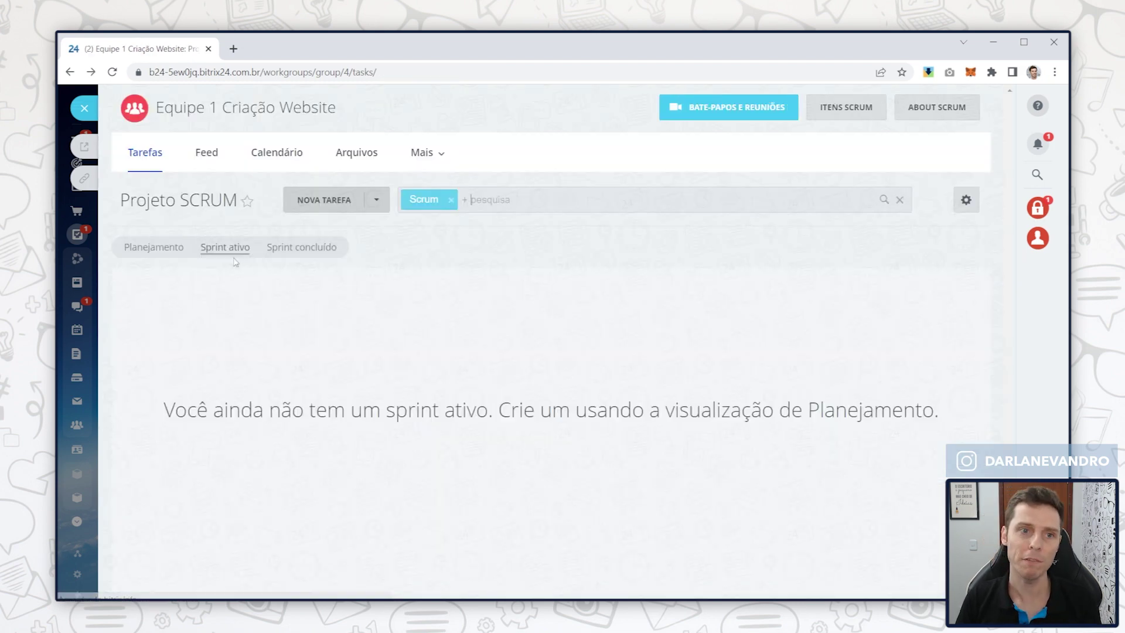
pyautogui.click(165, 249)
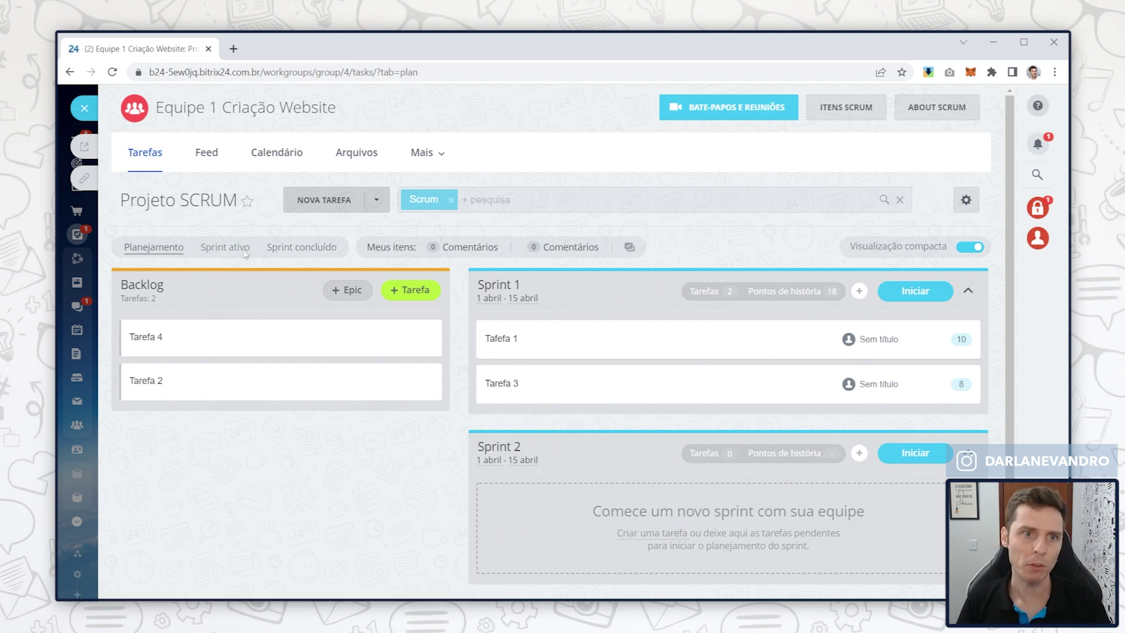
# - Look through the team's Feed, Calendário, Arquivos and additional sections, then return to its tasks
pyautogui.click(206, 153)
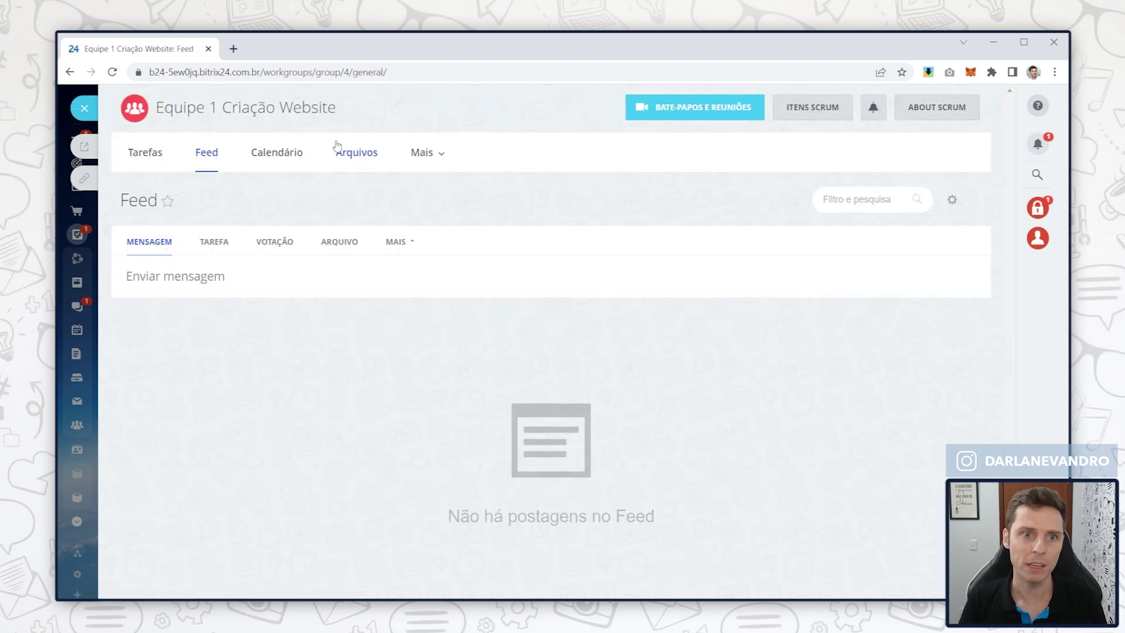
pyautogui.click(285, 153)
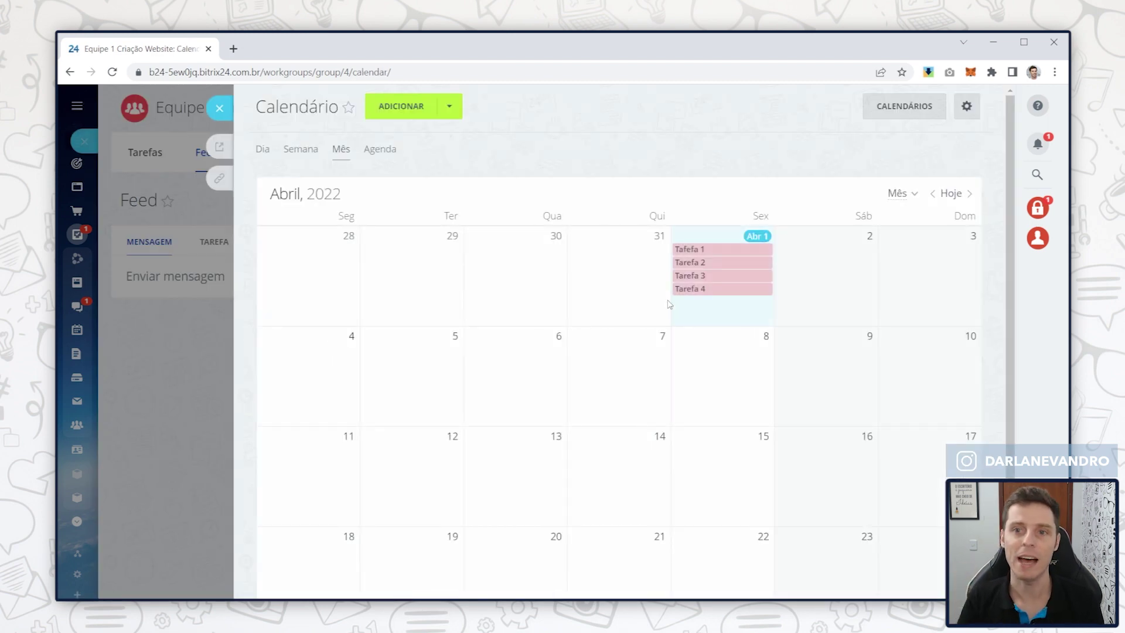
pyautogui.click(219, 108)
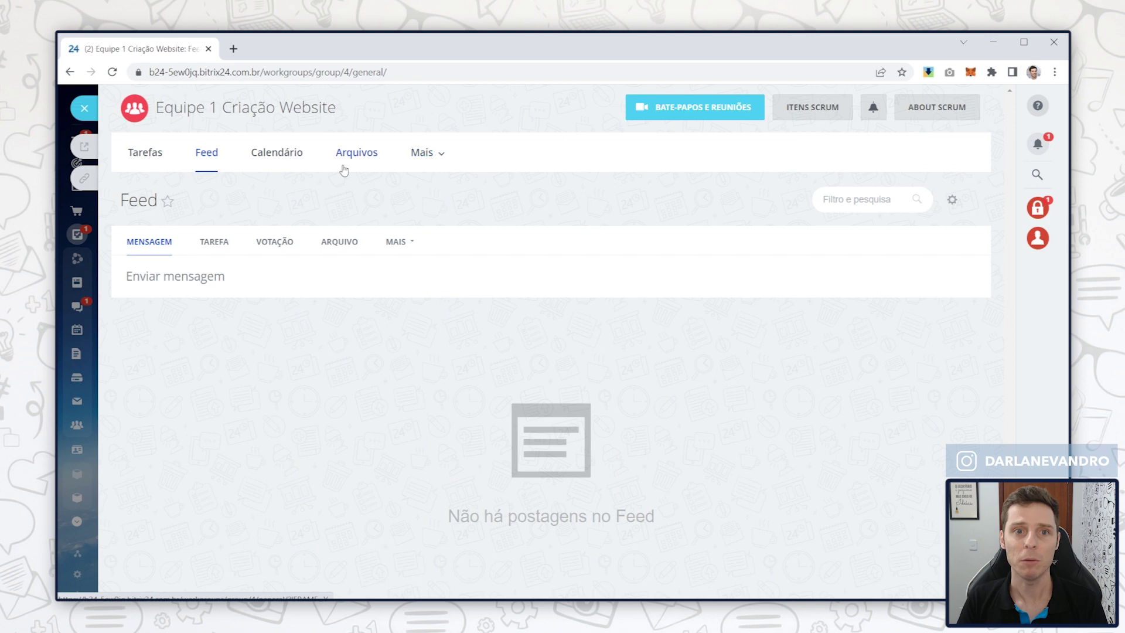
pyautogui.click(349, 155)
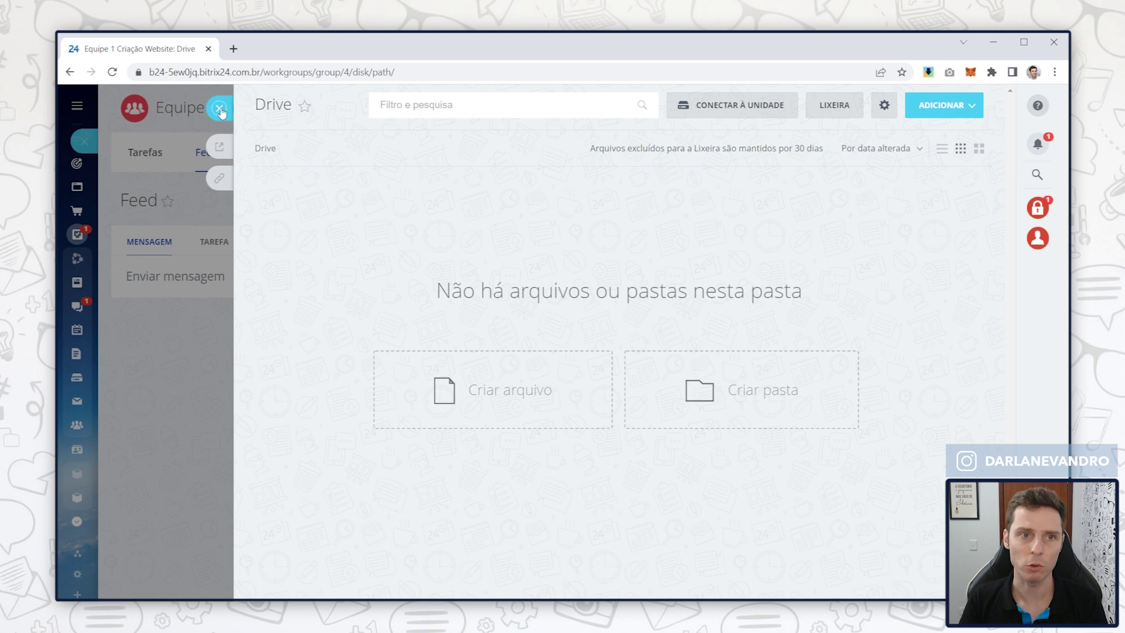
pyautogui.click(219, 108)
pyautogui.click(438, 155)
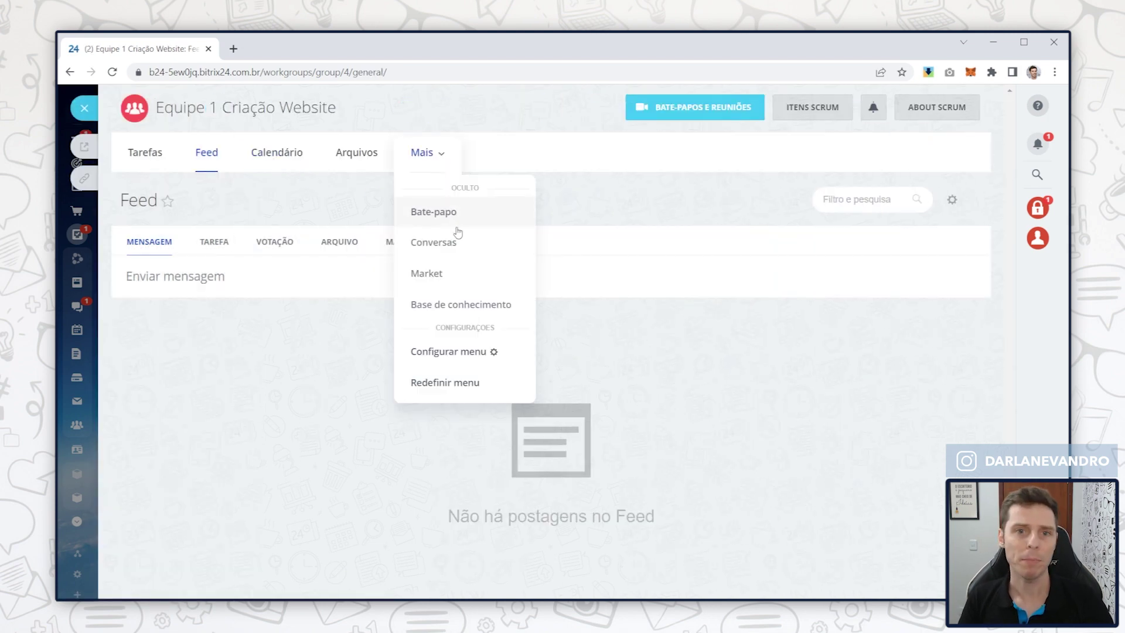
pyautogui.click(321, 457)
pyautogui.click(435, 141)
pyautogui.click(362, 382)
pyautogui.click(157, 152)
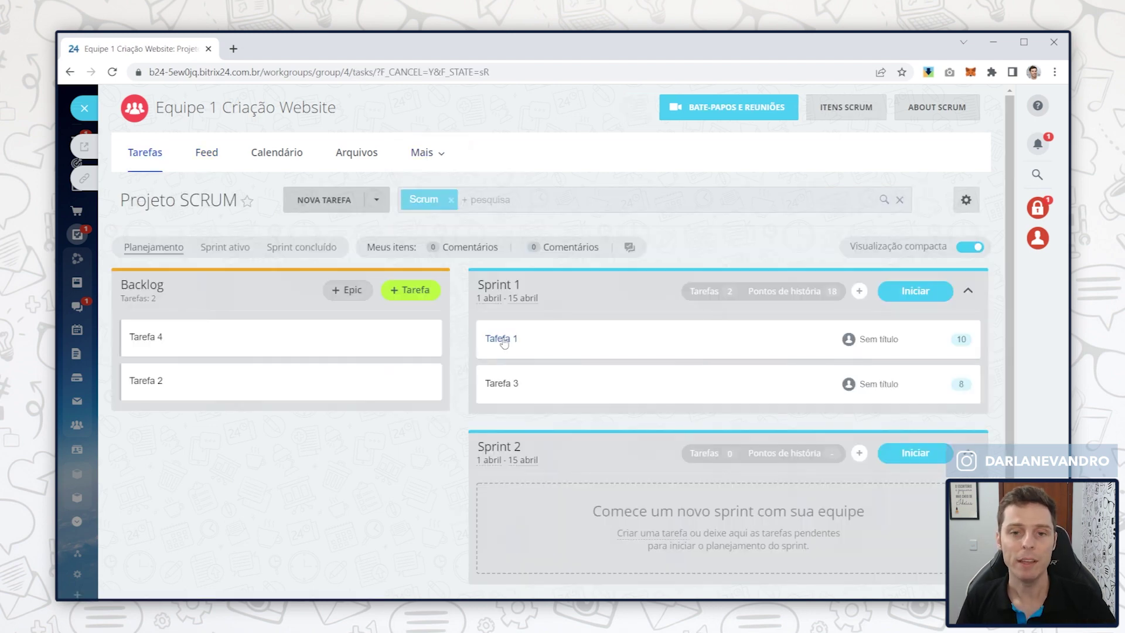
# - Start a checklist in Tafefa 1 and close the task without saving the changes
pyautogui.click(503, 339)
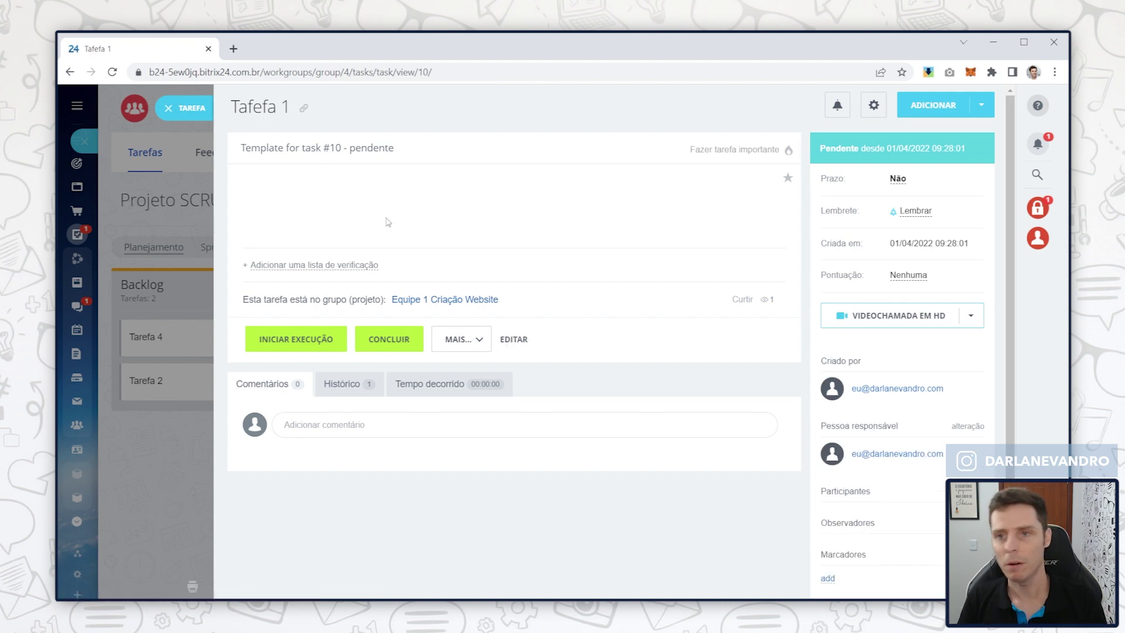
pyautogui.click(327, 265)
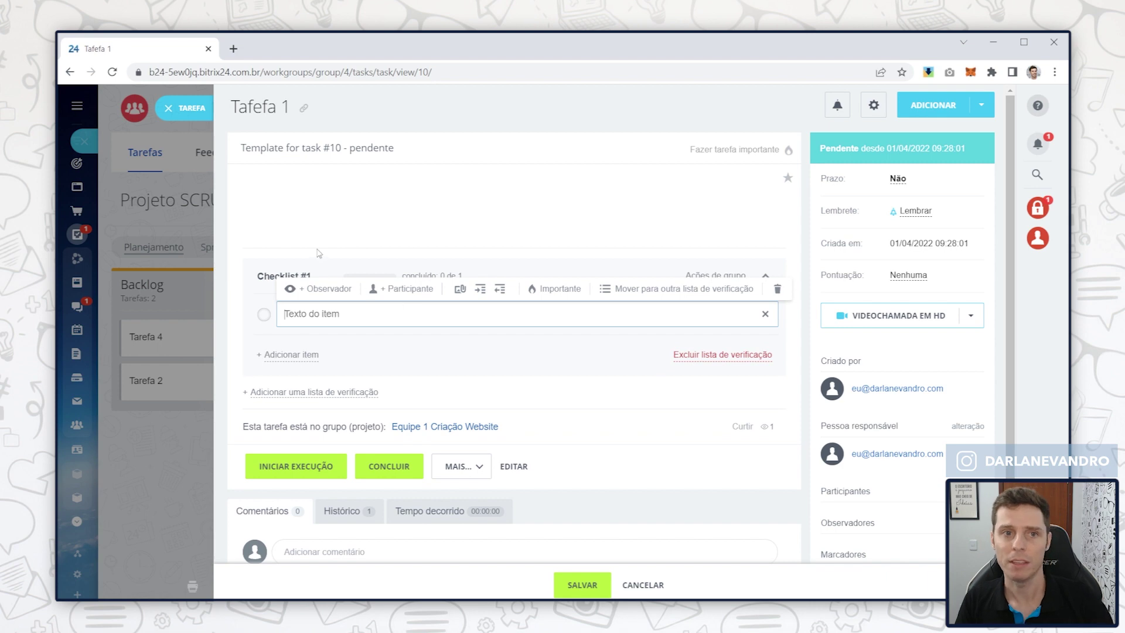
pyautogui.scroll(-1, 325, 268)
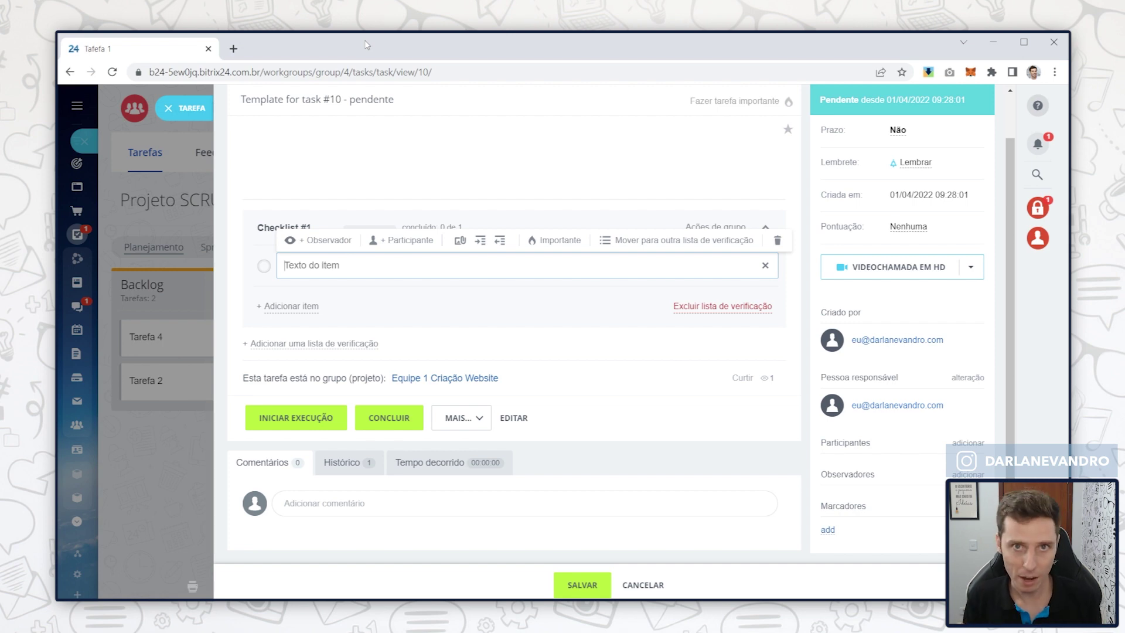
pyautogui.click(168, 107)
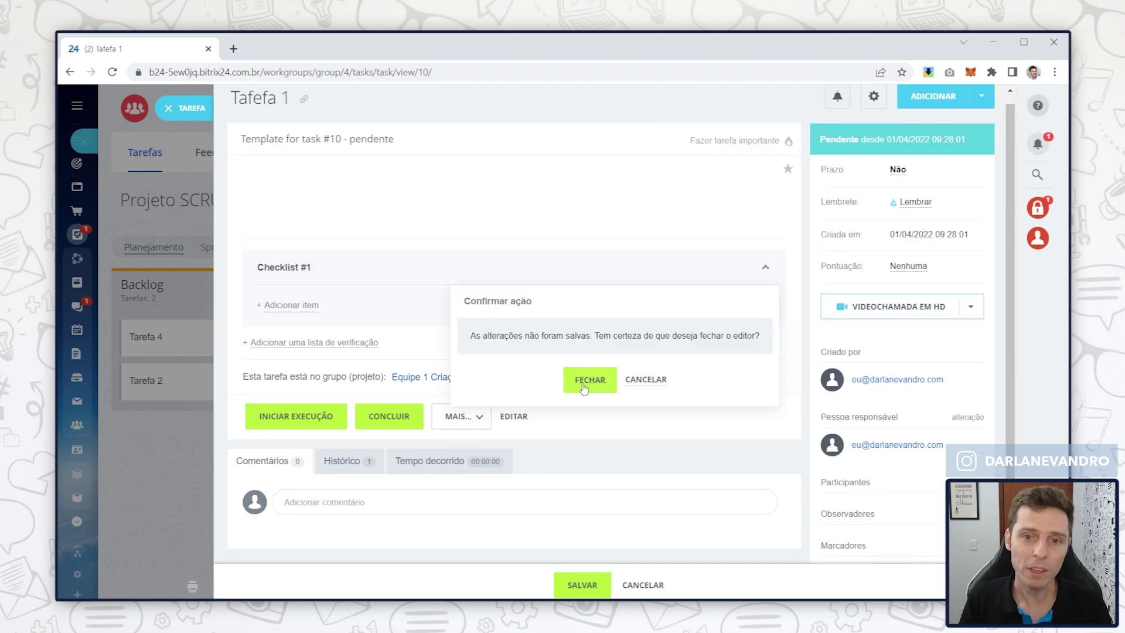
pyautogui.click(586, 382)
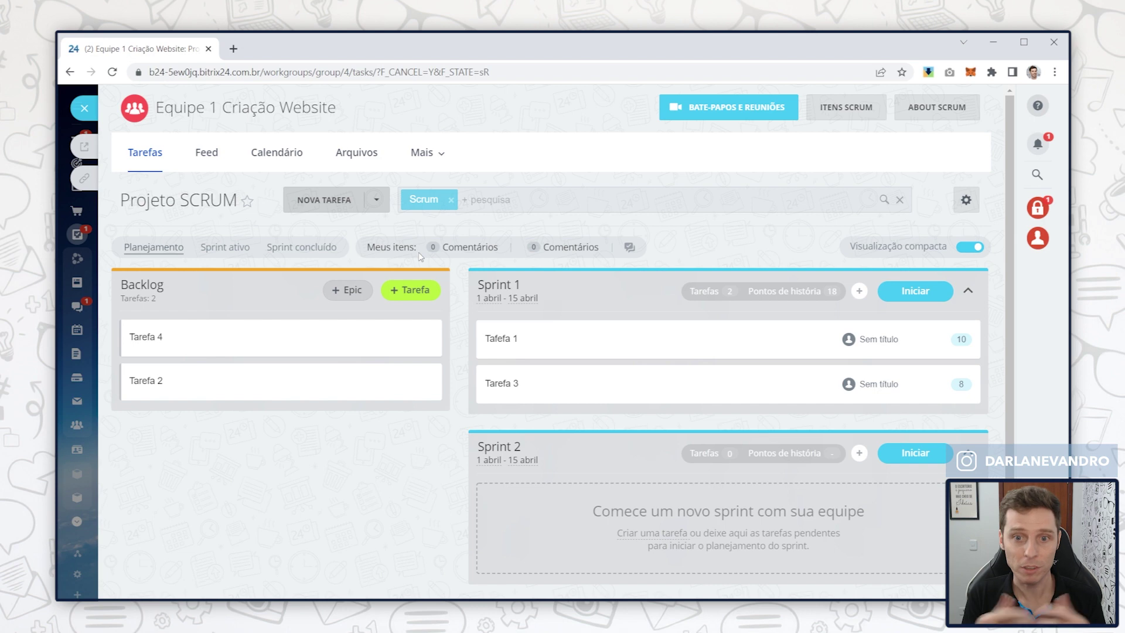